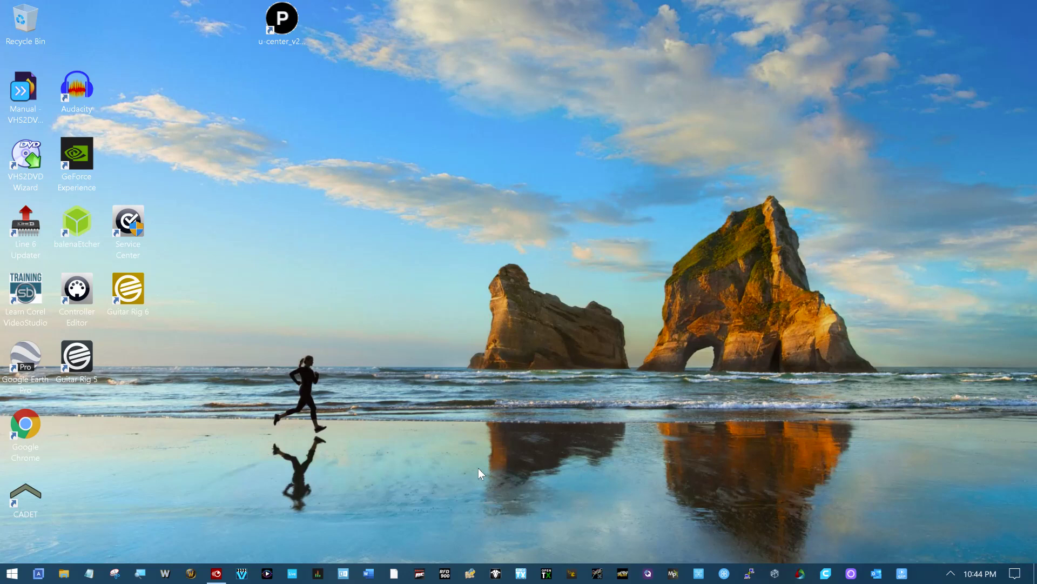
# Step: Launch Mission Planner 1.3.75 from the taskbar
pyautogui.click(675, 571)
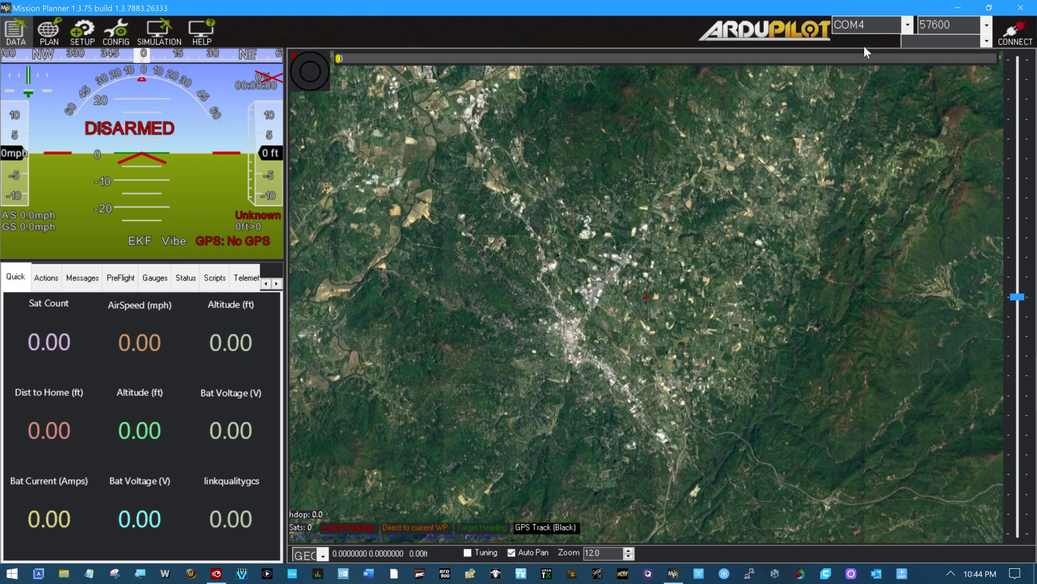
# Step: Use COM4 (Silicon Labs CP210x USB) at 57600 baud as the connection port
pyautogui.click(908, 25)
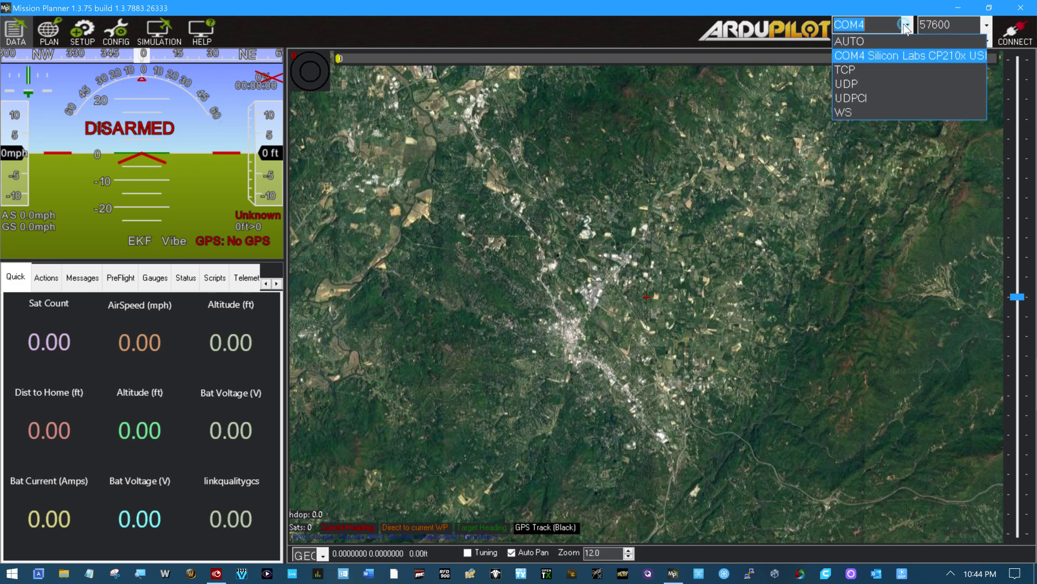
pyautogui.click(893, 60)
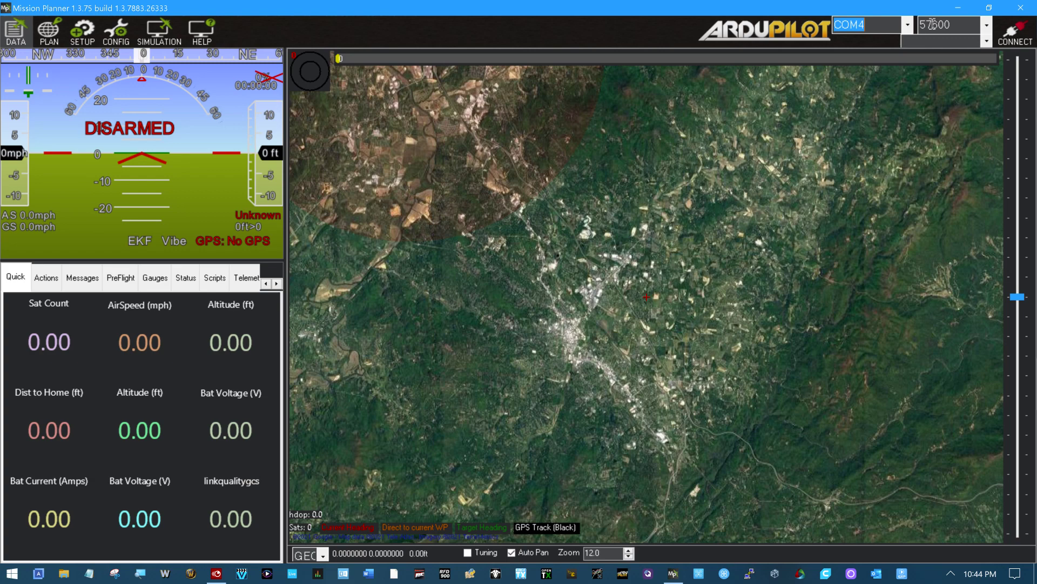
# Step: Load the local HM-TRP radio's settings on the Sik Radio page: SiK 2.1, FREQ_433, Net ID 25
pyautogui.click(81, 33)
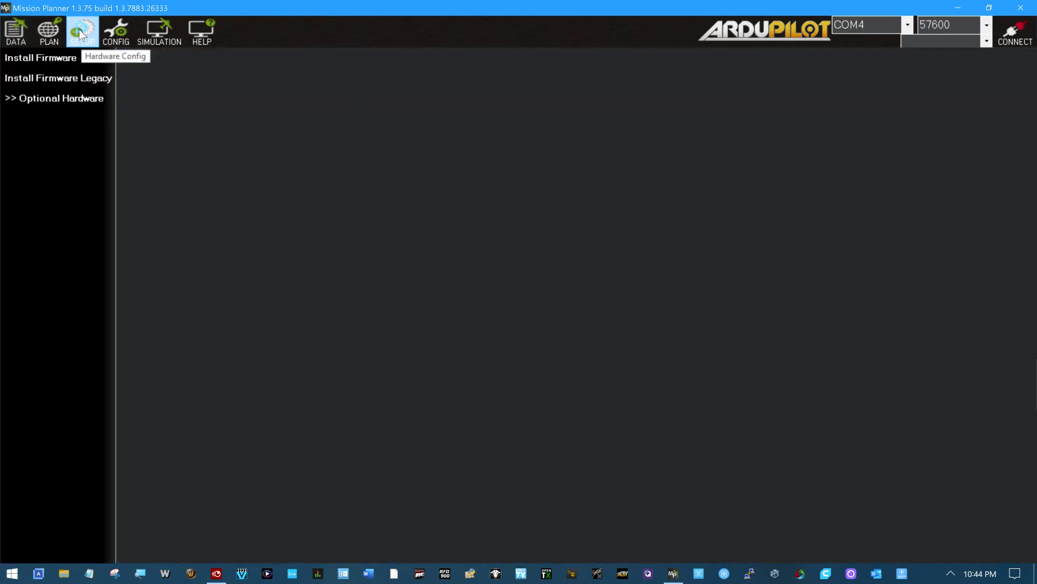
pyautogui.click(57, 98)
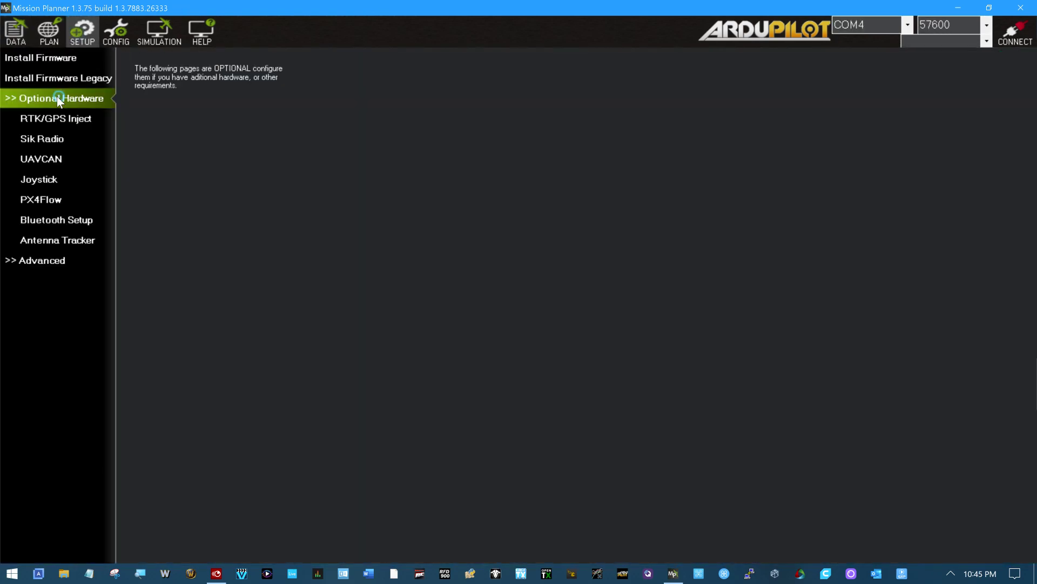
pyautogui.click(49, 138)
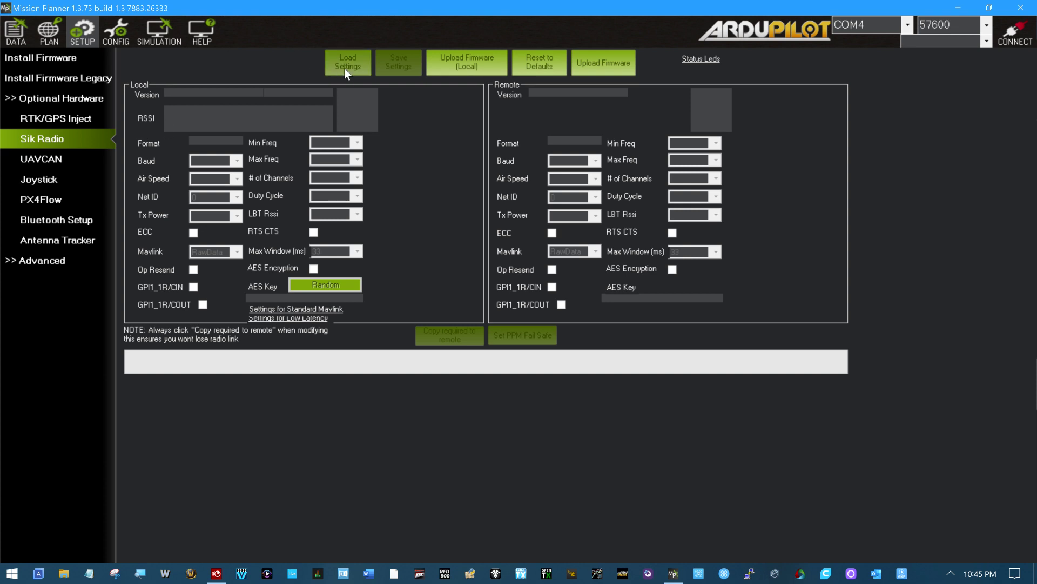
pyautogui.click(348, 64)
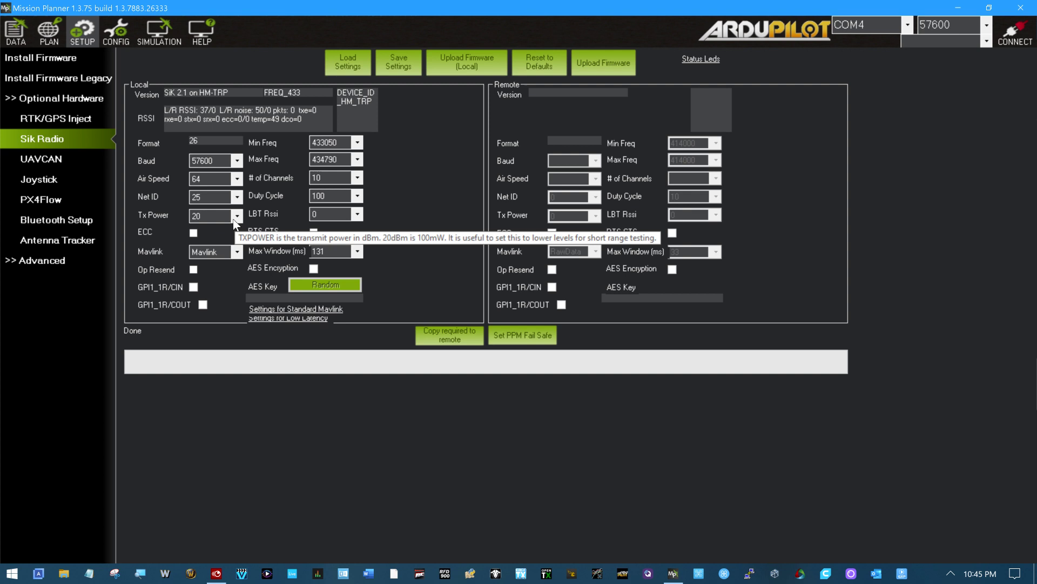
# Step: Set the radio's Mavlink mode to Mavlink and its max window to 131
pyautogui.click(293, 318)
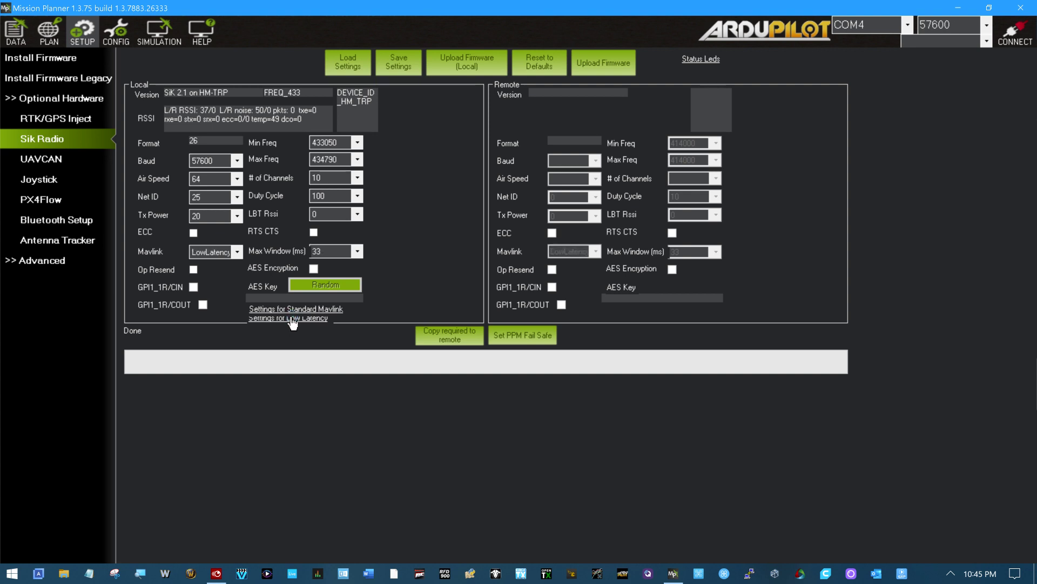
pyautogui.click(237, 252)
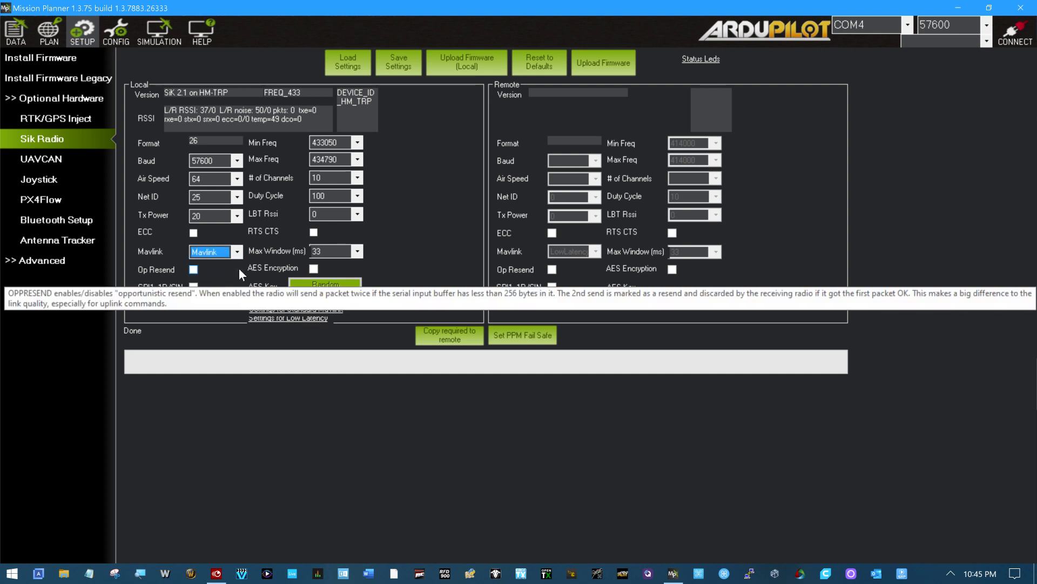
pyautogui.click(221, 273)
pyautogui.click(358, 252)
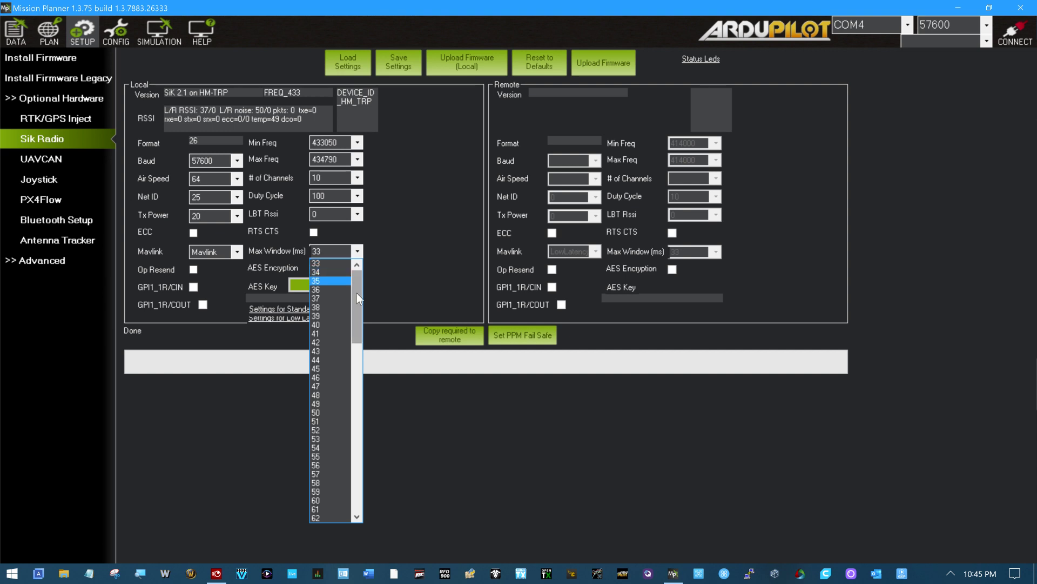
pyautogui.moveTo(357, 292); pyautogui.dragTo(351, 494)
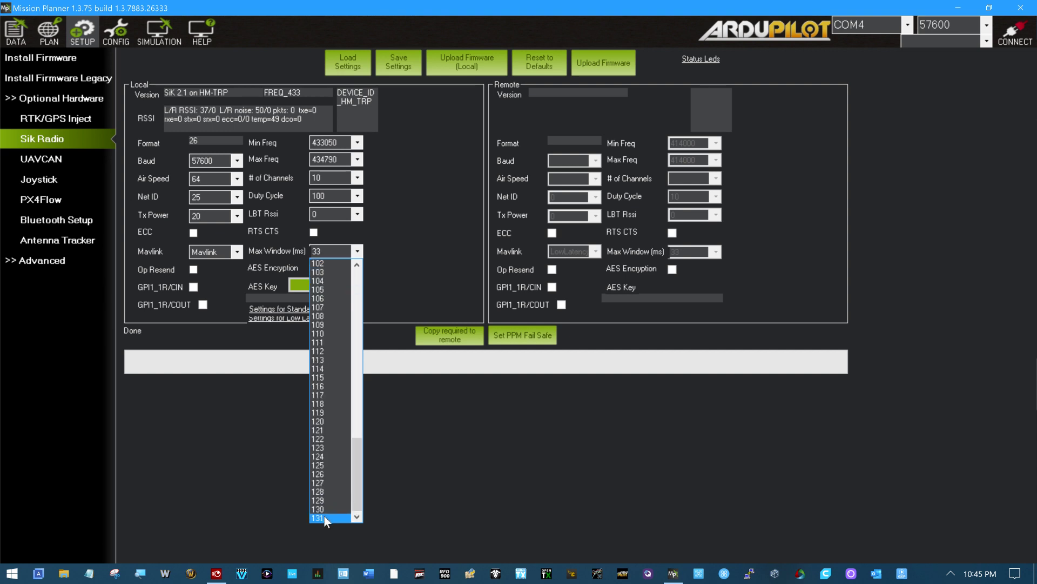
pyautogui.click(325, 518)
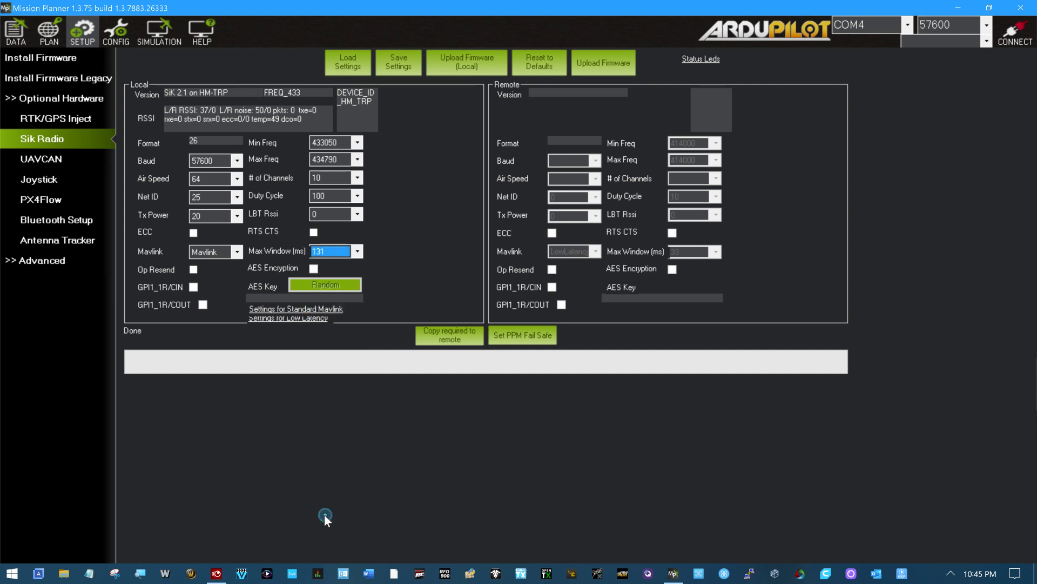
# Step: Apply the standard Mavlink preset to both local and remote radios
pyautogui.click(326, 309)
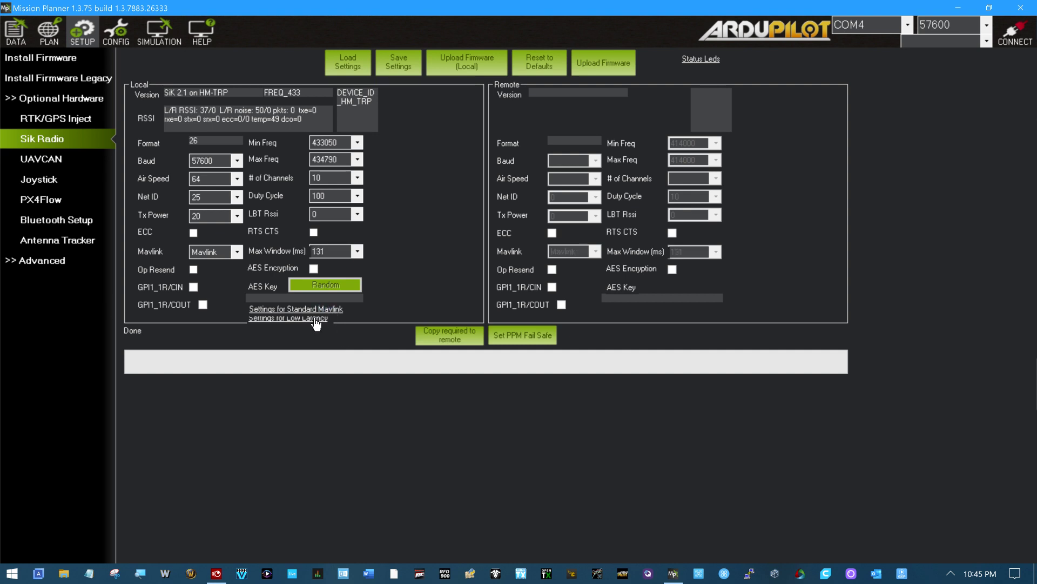
pyautogui.click(315, 319)
pyautogui.click(318, 310)
# Step: Close Mission Planner to switch over to QGroundControl
pyautogui.click(1019, 9)
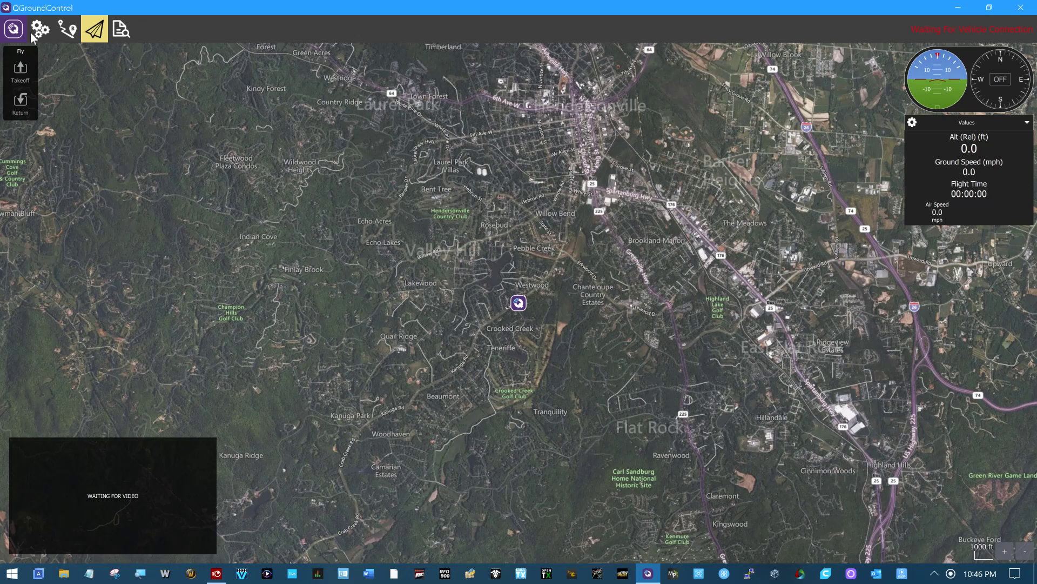
# Step: Go to QGroundControl's Vehicle Setup Firmware page to detect and flash the SiK radio
pyautogui.click(42, 31)
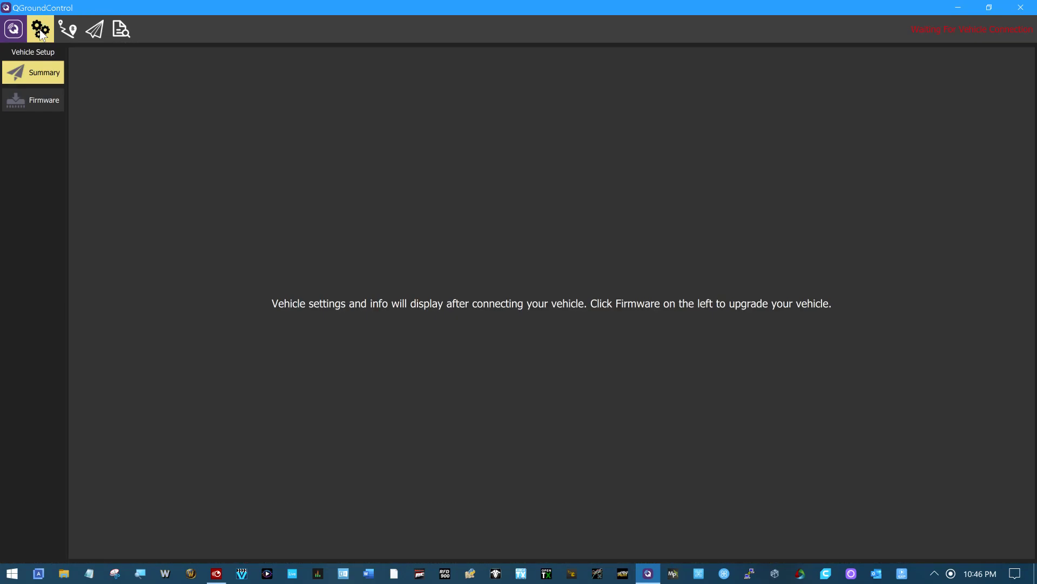
pyautogui.click(28, 100)
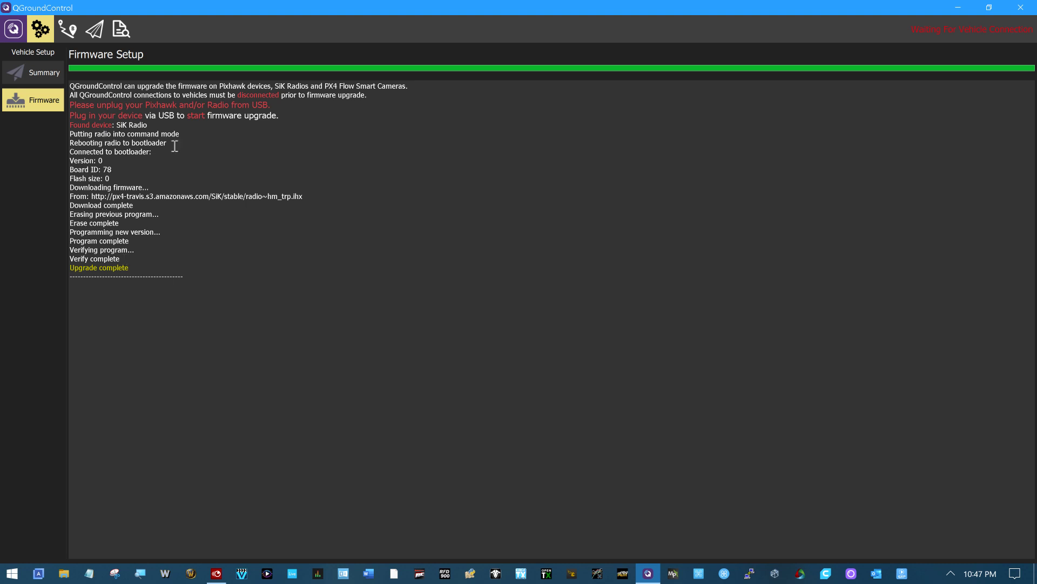
# Step: Close QGroundControl and relaunch Mission Planner 1.3.75
pyautogui.click(1021, 10)
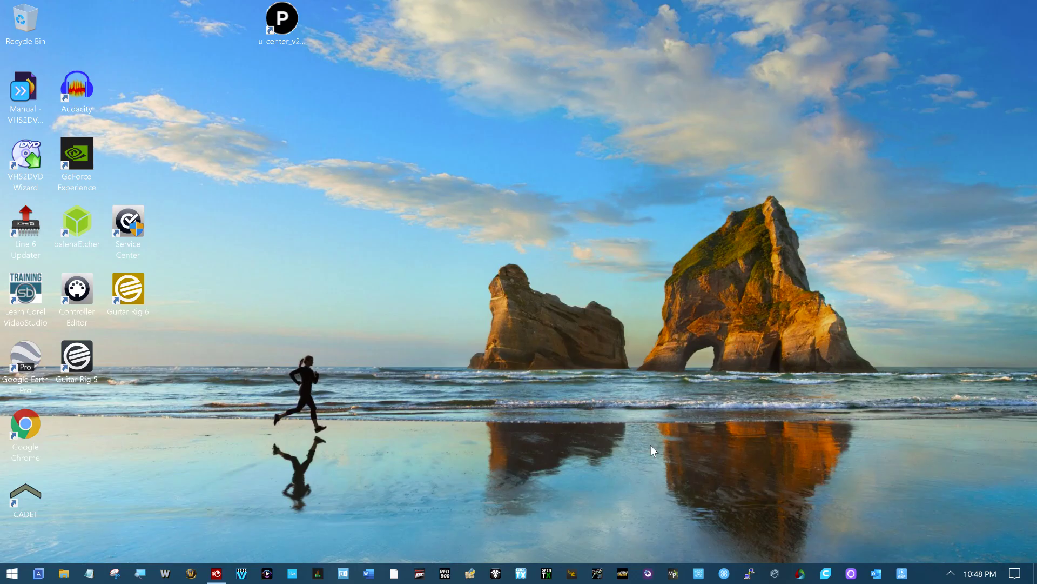
pyautogui.click(673, 573)
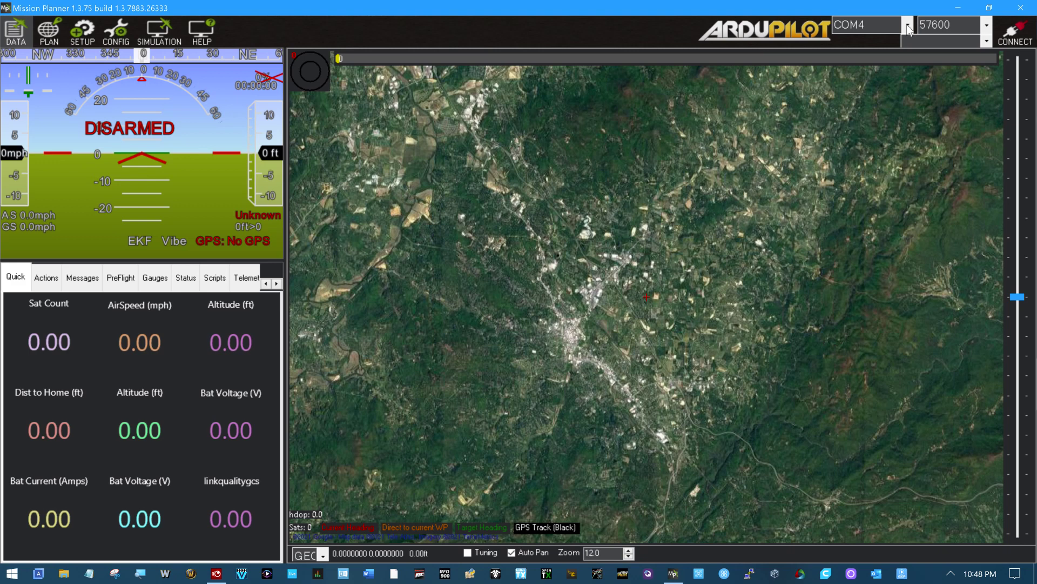
# Step: Load the reflashed radio's settings over COM4: RFD SiK 2.0 on HM-TRP, FREQ_433, max window 131
pyautogui.click(907, 25)
pyautogui.click(886, 56)
pyautogui.click(82, 33)
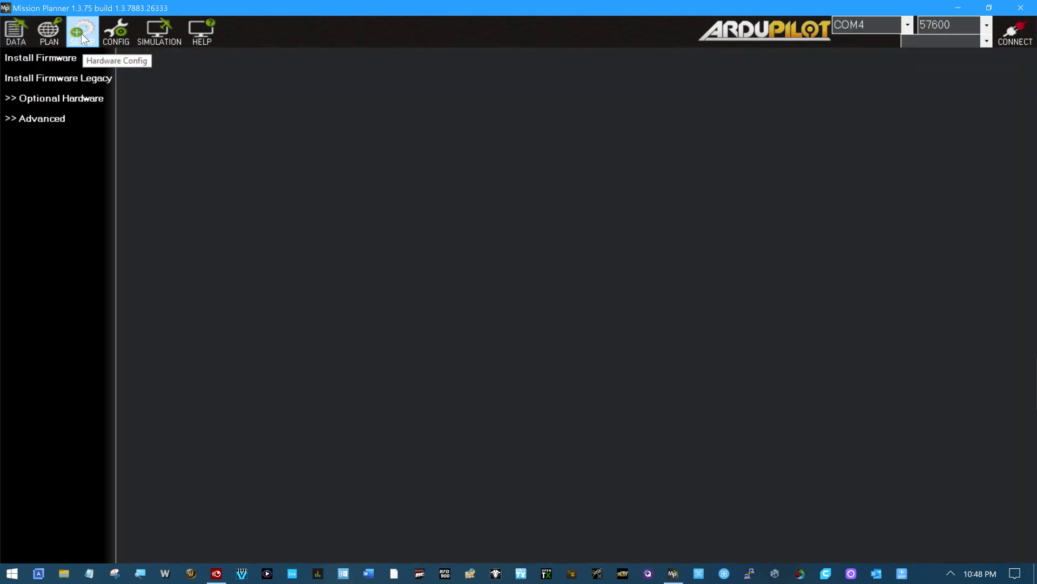
pyautogui.click(60, 97)
pyautogui.click(47, 140)
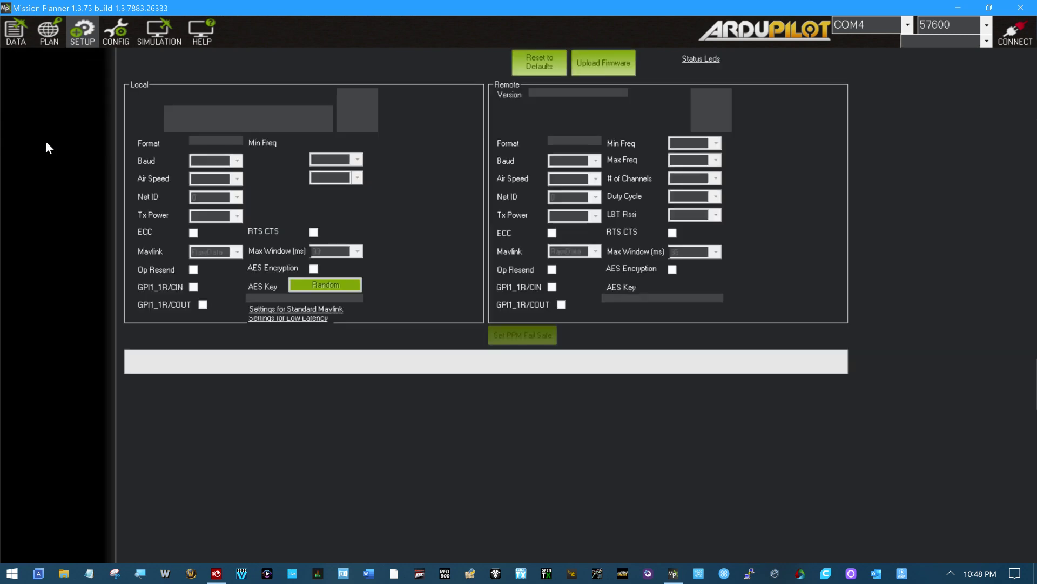
pyautogui.click(349, 63)
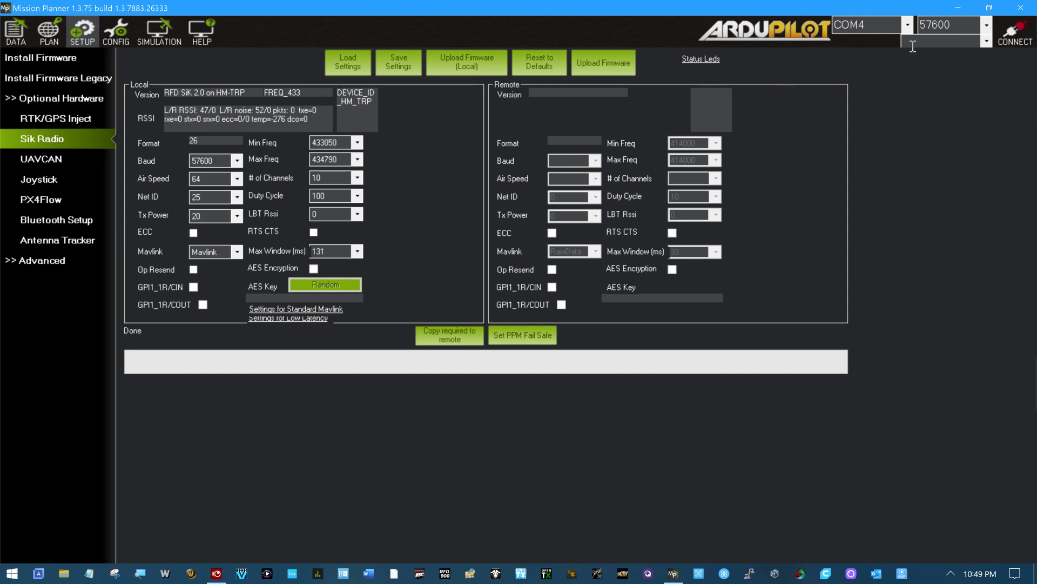
# Step: Reload the local radio settings over COM4: RFD SiK 2.0, air speed 64, Net ID 25
pyautogui.click(910, 28)
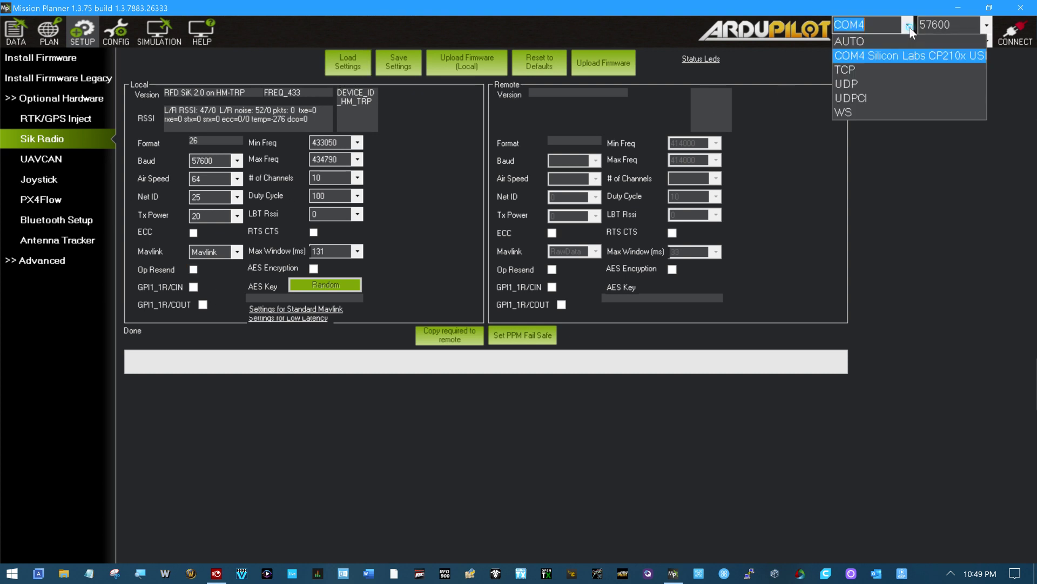
pyautogui.click(896, 53)
pyautogui.click(344, 63)
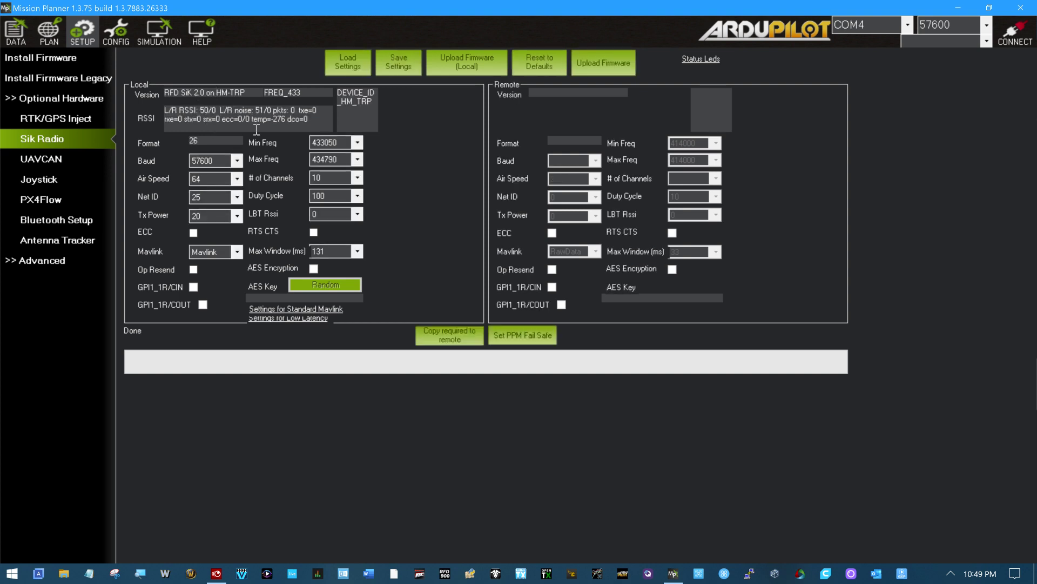
# Step: Upload local firmware to the radio until it reports 'Programmed firmware into device'
pyautogui.click(465, 62)
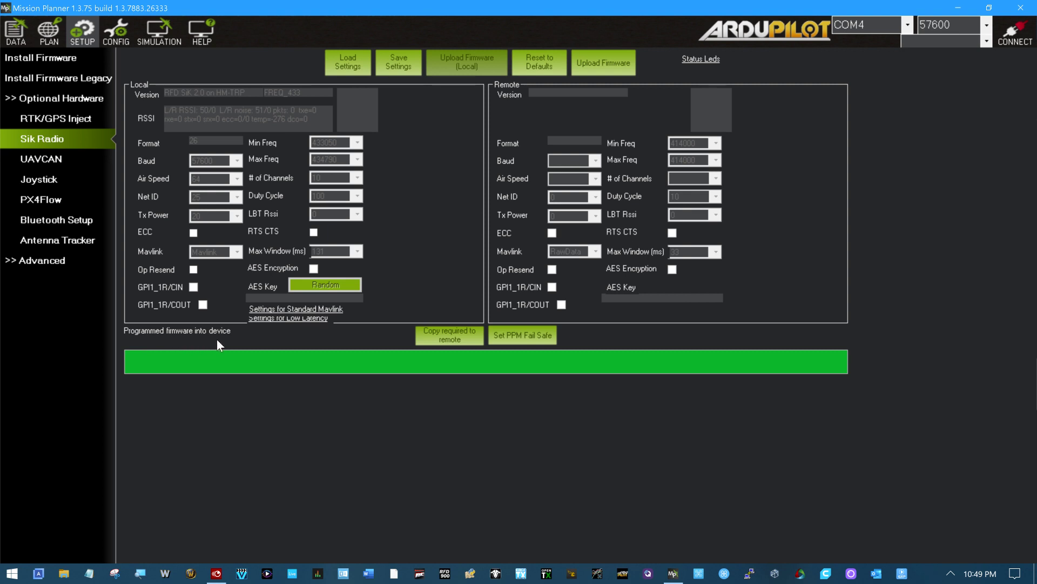
pyautogui.click(358, 54)
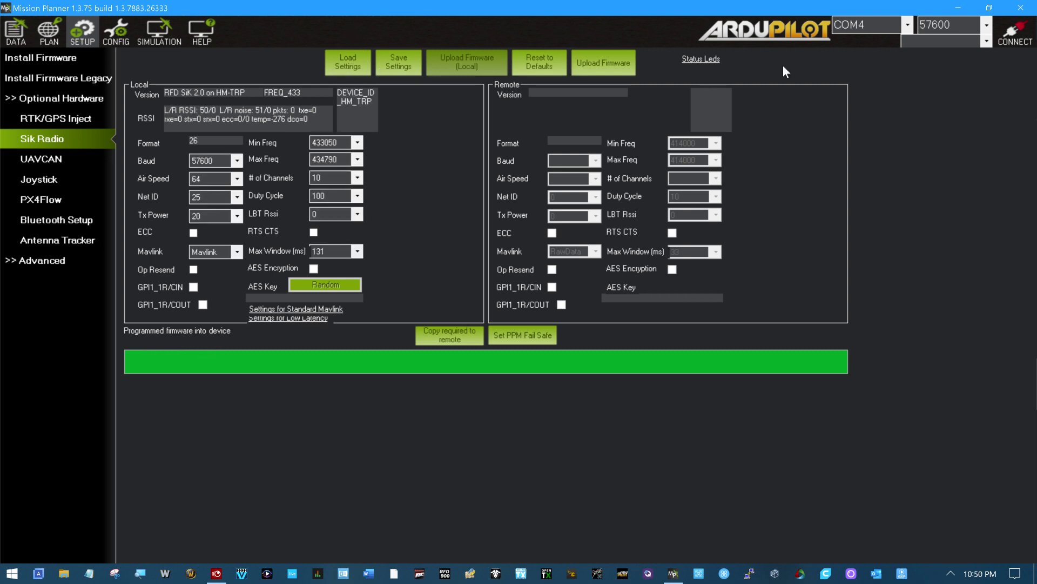
# Step: Select the COM4 Silicon Labs CP210x USB port and load the local radio's settings
pyautogui.click(907, 26)
pyautogui.click(899, 56)
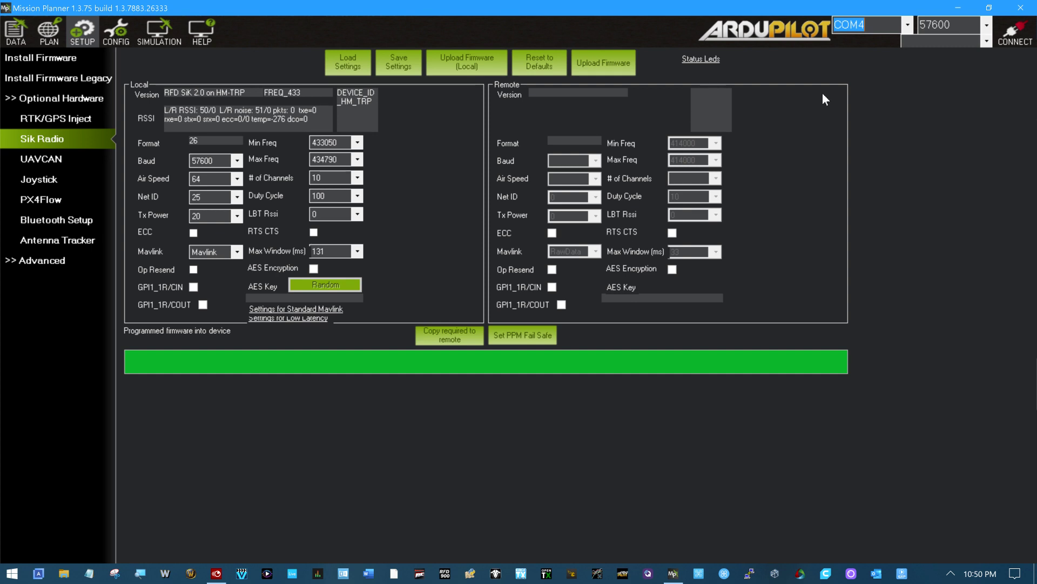
pyautogui.click(909, 25)
pyautogui.click(901, 56)
pyautogui.click(346, 60)
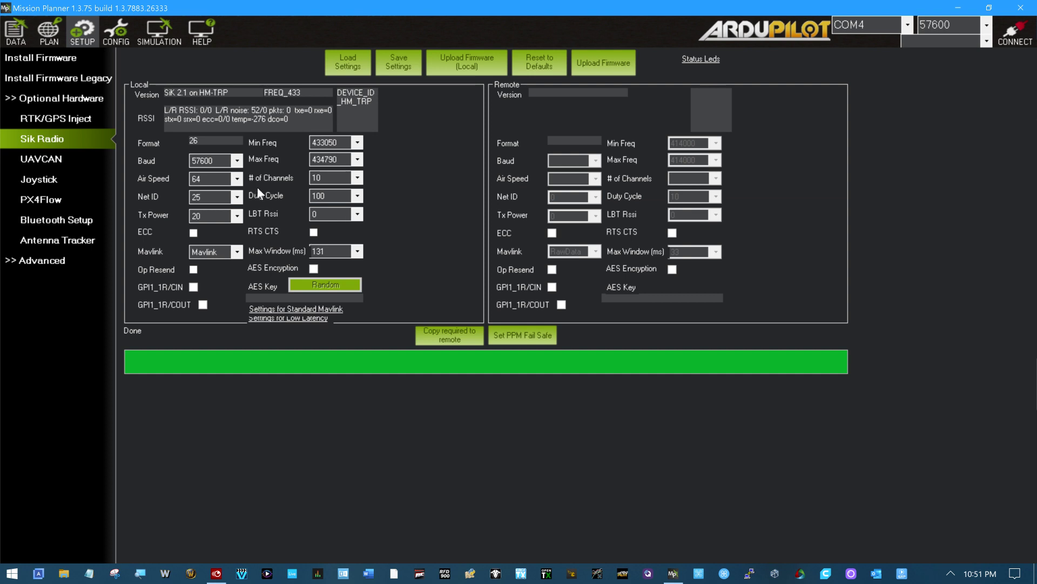
# Step: Confirm the local radio's version reads SiK 2.1 on HM-TRP
pyautogui.moveTo(200, 181)
pyautogui.moveTo(196, 203)
pyautogui.moveTo(196, 216)
pyautogui.moveTo(173, 107)
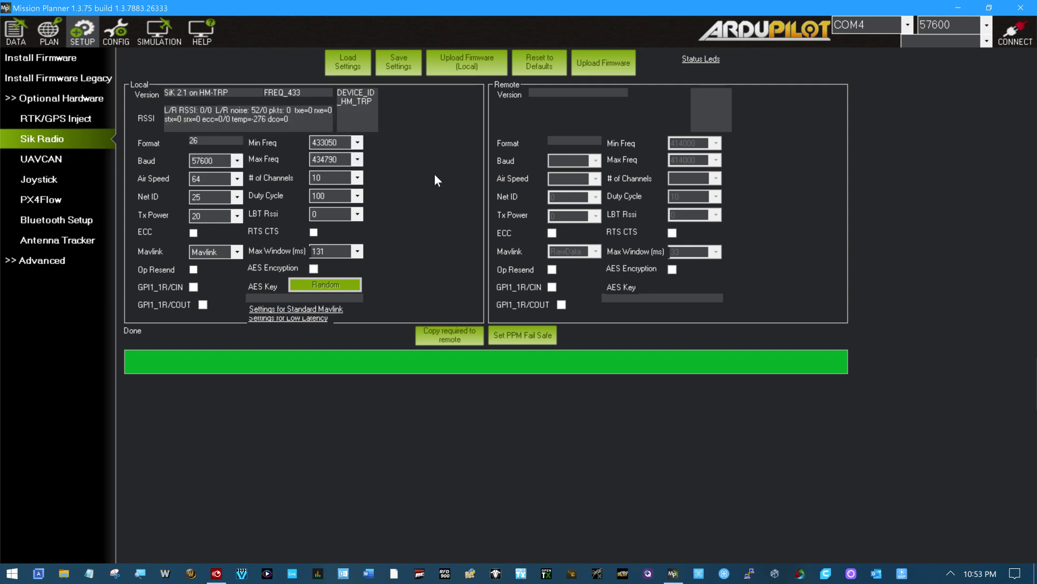